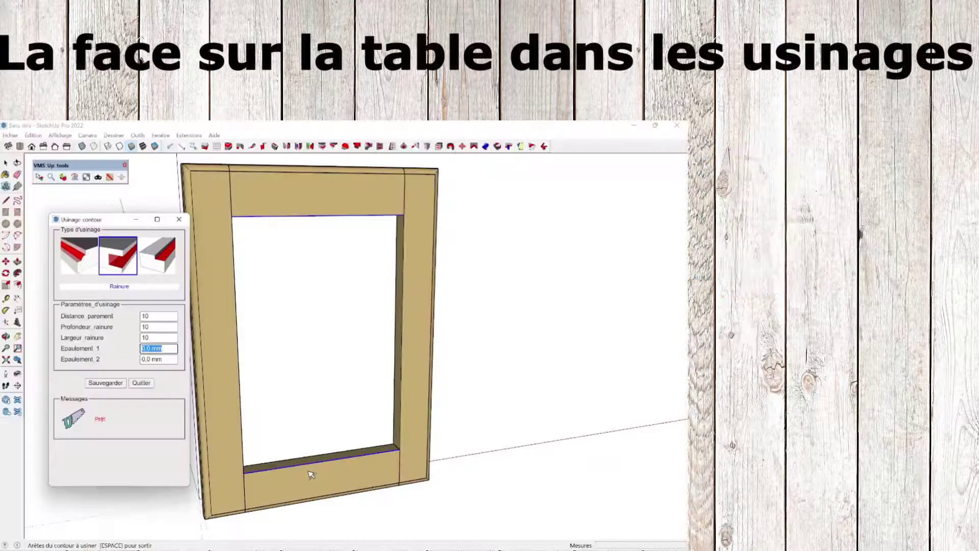
Step: Machine a groove along the door frame's inner contour edges with Lancer l'usinage
{"action": "left_click", "coordinate": [311, 475]}
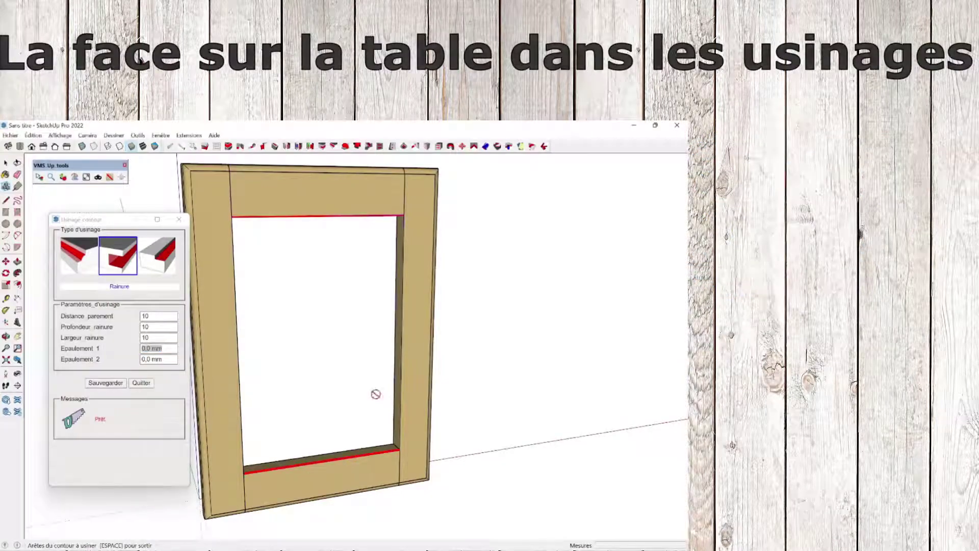
{"action": "right_click", "coordinate": [408, 398]}
{"action": "left_click", "coordinate": [427, 403]}
{"action": "left_click", "coordinate": [142, 383]}
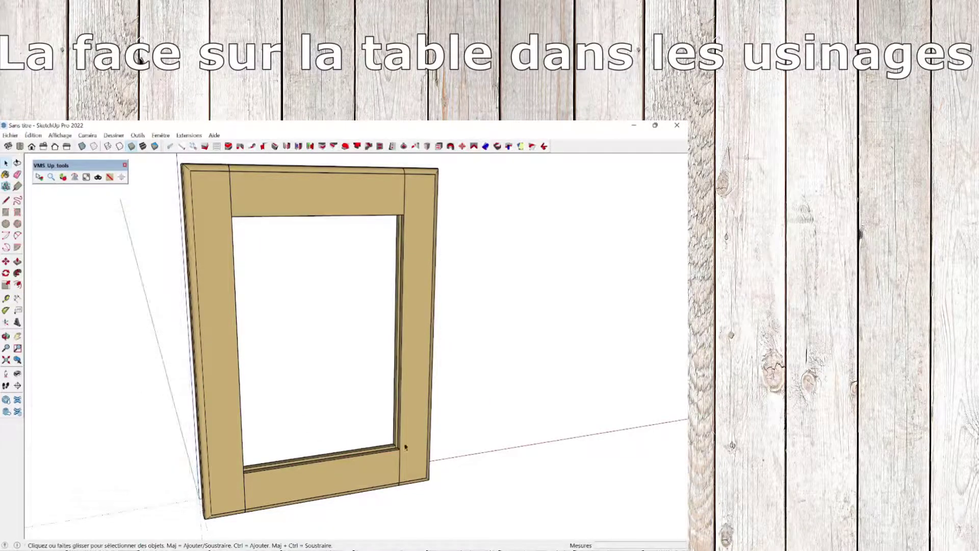
Step: Pull the frame's right stile away from the rest of the frame
{"action": "left_click", "coordinate": [416, 446]}
{"action": "mouse_move", "coordinate": [417, 446]}
{"action": "middle_mouse_down"}
{"action": "mouse_move", "coordinate": [411, 378]}
{"action": "mouse_move", "coordinate": [358, 383]}
{"action": "middle_mouse_up"}
{"action": "key", "text": "m"}
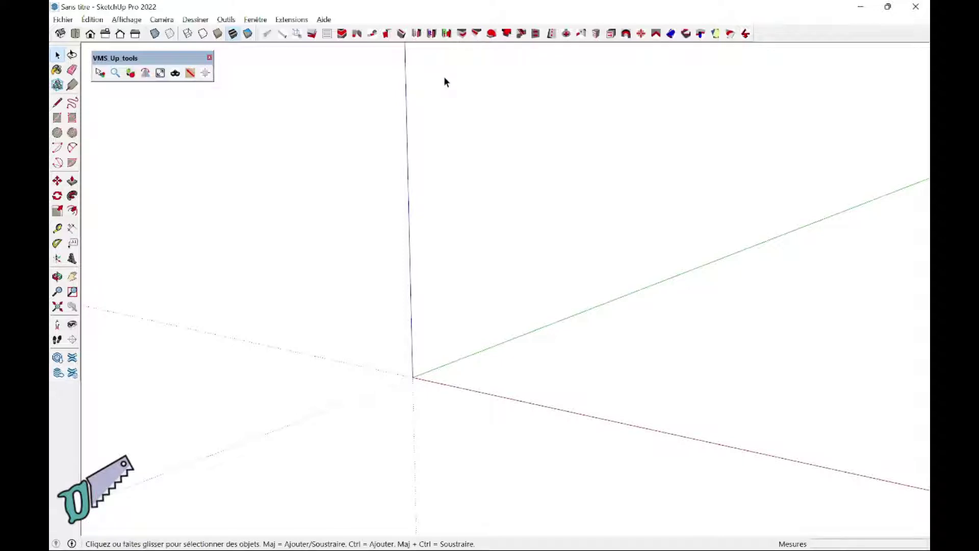
Step: Generate a 500 × 300 × 40 mm Chene - Massif board with the Pièce tool
{"action": "left_click", "coordinate": [281, 34]}
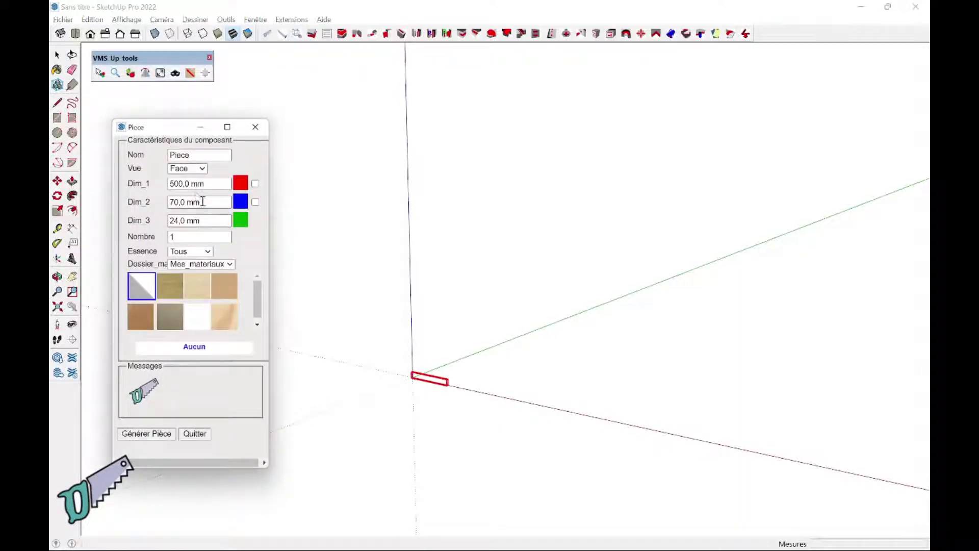
{"action": "left_click_drag", "start_coordinate": [202, 202], "coordinate": [164, 197]}
{"action": "type", "text": "300"}
{"action": "key", "text": "Tab"}
{"action": "key", "text": "Tab"}
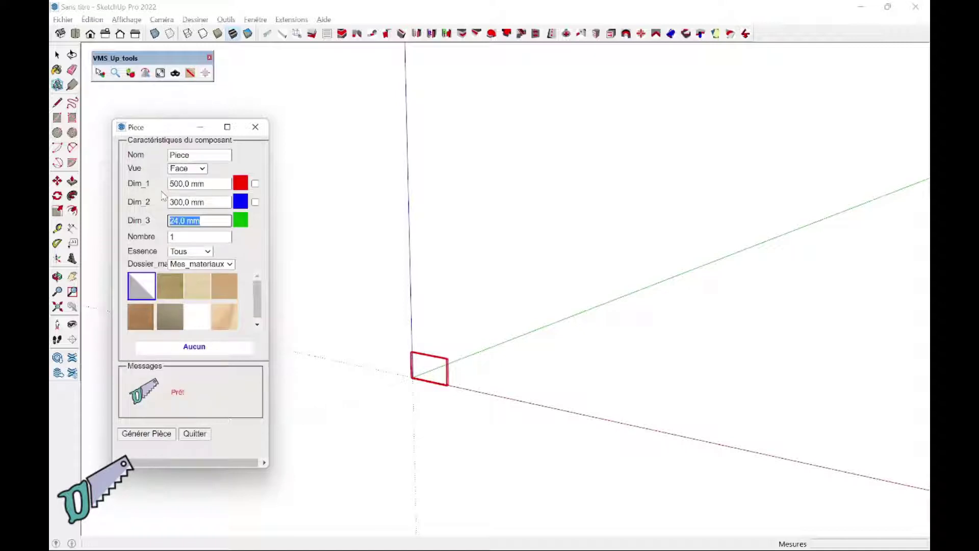
{"action": "type", "text": "40"}
{"action": "key", "text": "Tab"}
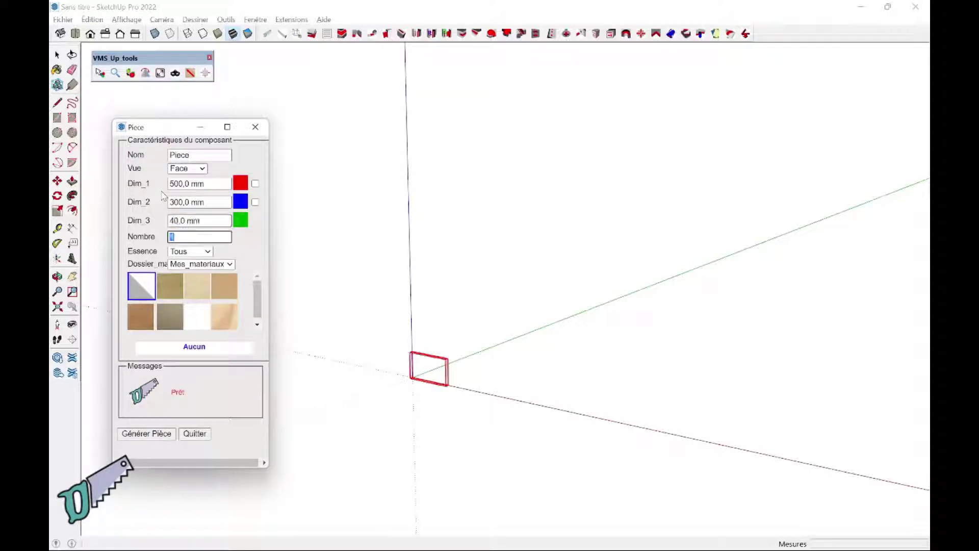
{"action": "left_click", "coordinate": [170, 295]}
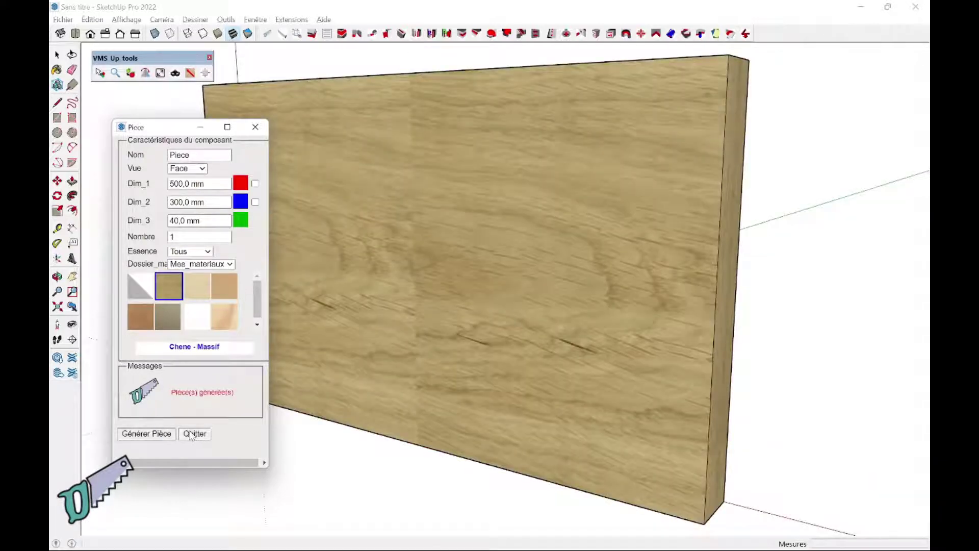
{"action": "left_click", "coordinate": [193, 434]}
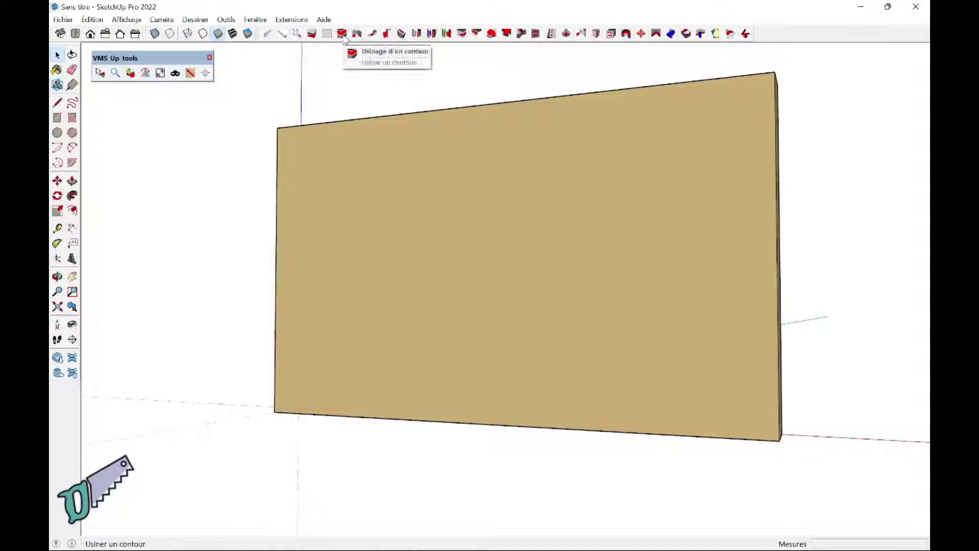
Step: Select the Rainure groove type in the Usinage contour tool
{"action": "left_click", "coordinate": [343, 35]}
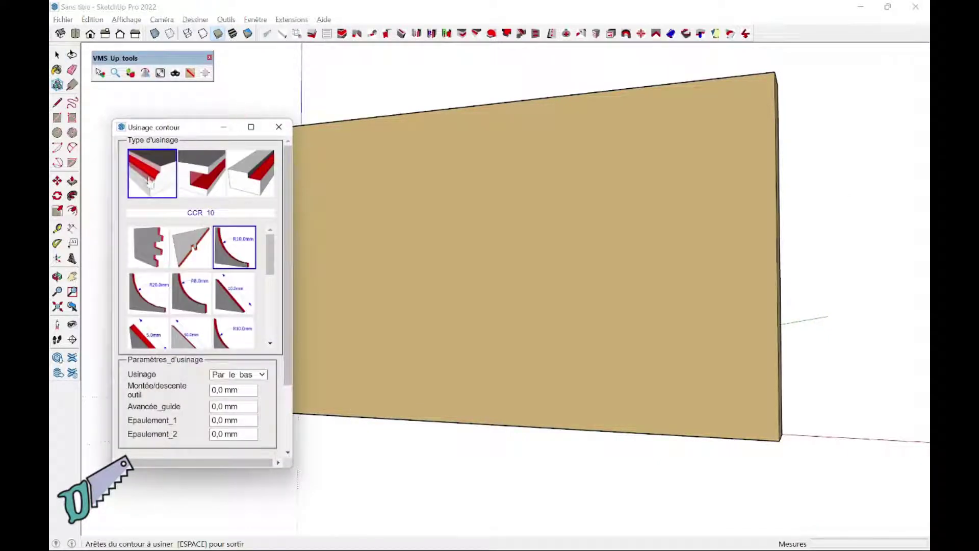
{"action": "left_click", "coordinate": [200, 176]}
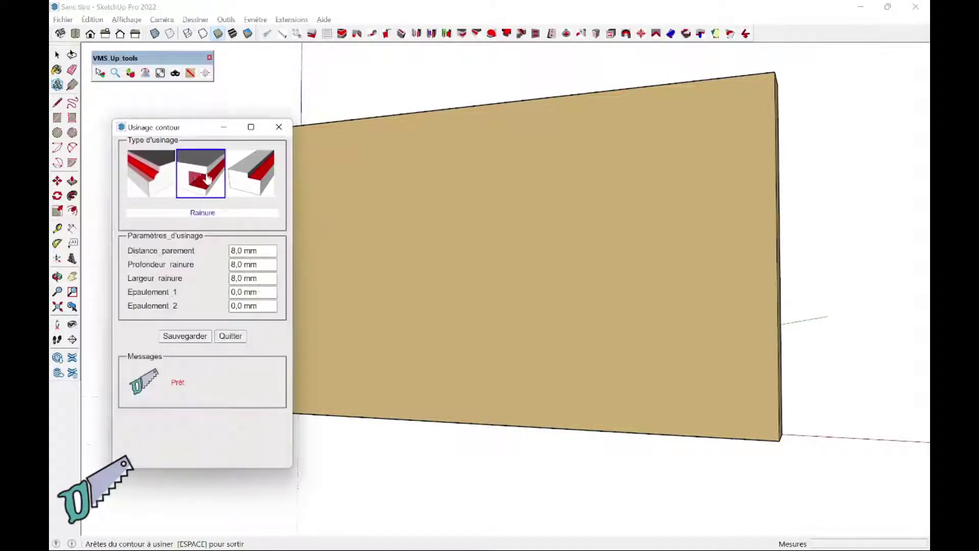
{"action": "left_click", "coordinate": [249, 179]}
{"action": "left_click", "coordinate": [204, 190]}
Step: Cut the 8 mm groove along the board's bottom front and right edges
{"action": "middle_click_drag", "start_coordinate": [400, 256], "coordinate": [420, 208]}
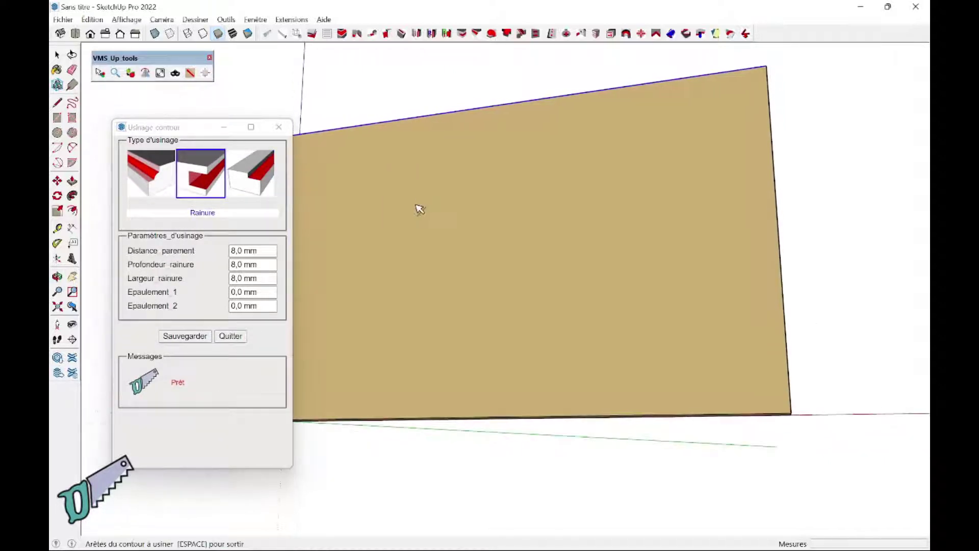
{"action": "middle_click_drag", "start_coordinate": [411, 271], "coordinate": [448, 305]}
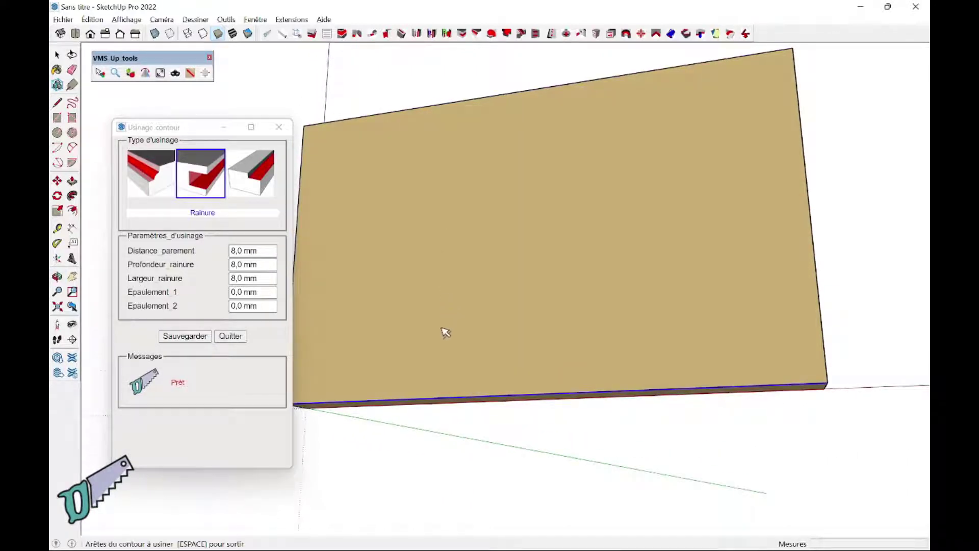
{"action": "mouse_move", "coordinate": [437, 323]}
{"action": "middle_mouse_down"}
{"action": "mouse_move", "coordinate": [453, 269]}
{"action": "mouse_move", "coordinate": [426, 283]}
{"action": "middle_mouse_up"}
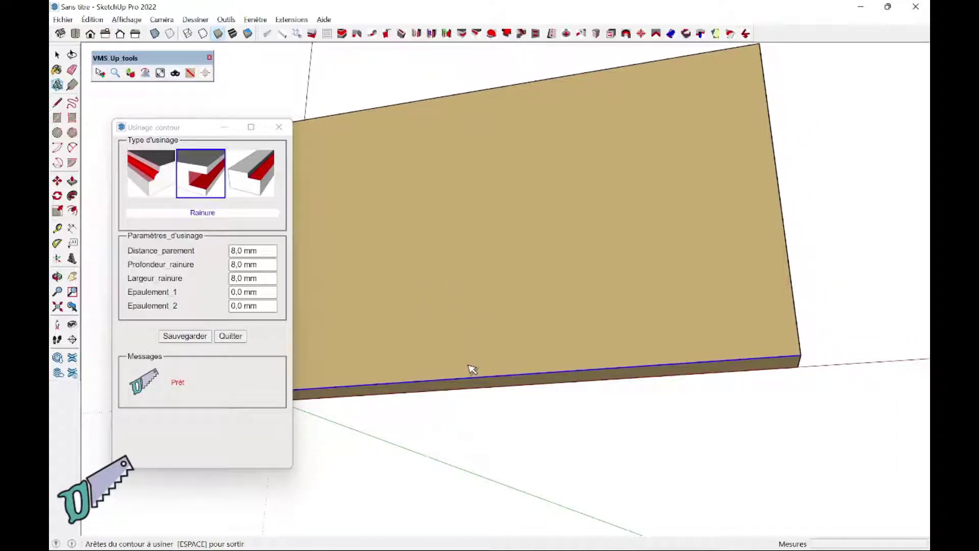
{"action": "left_click", "coordinate": [472, 369]}
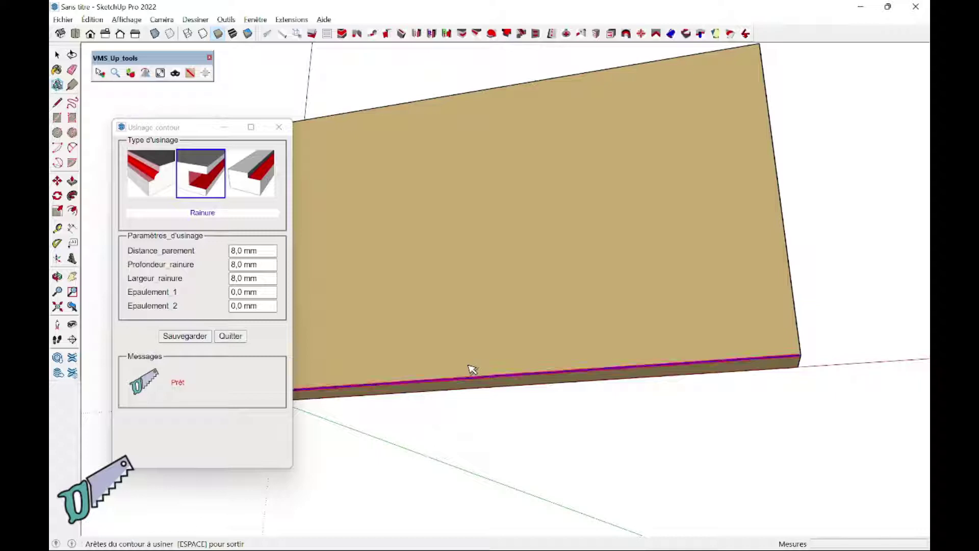
{"action": "left_click", "coordinate": [783, 286]}
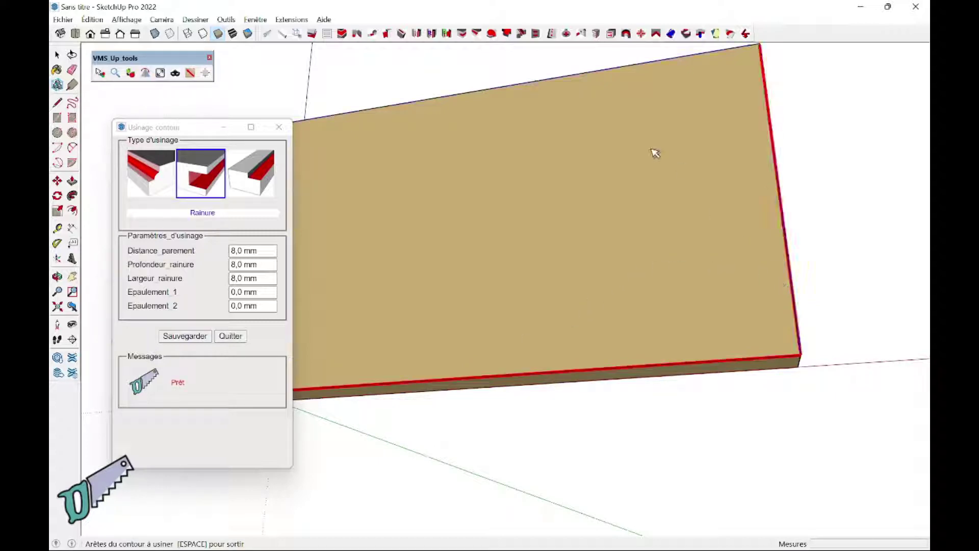
{"action": "right_click", "coordinate": [567, 86]}
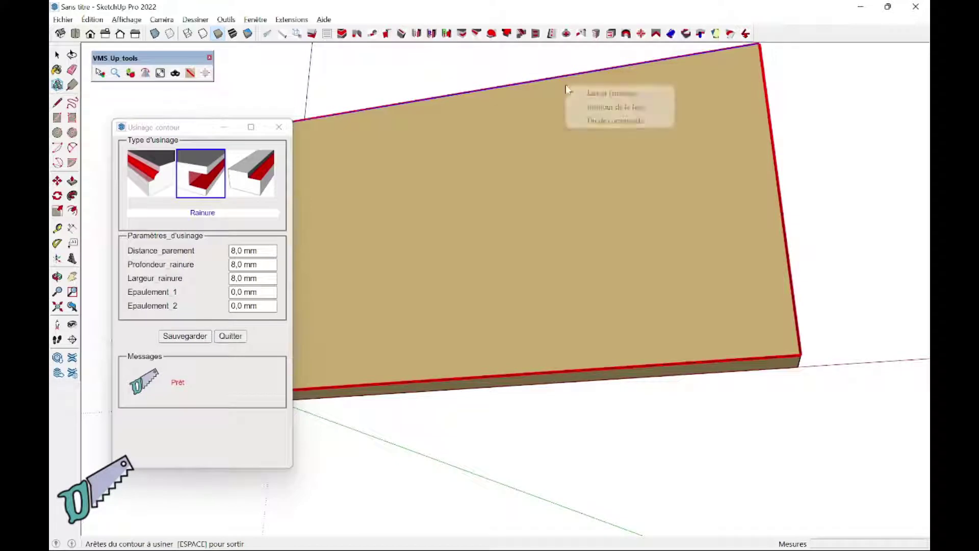
{"action": "left_click", "coordinate": [595, 95]}
Step: Zoom onto the grooved front edge and pick the edges bounding the groove
{"action": "mouse_move", "coordinate": [512, 262]}
{"action": "middle_mouse_down"}
{"action": "mouse_move", "coordinate": [491, 183]}
{"action": "mouse_move", "coordinate": [461, 287]}
{"action": "mouse_move", "coordinate": [479, 251]}
{"action": "middle_mouse_up"}
{"action": "scroll", "coordinate": [466, 199], "scroll_direction": "up", "scroll_amount": 3}
{"action": "scroll", "coordinate": [510, 316], "scroll_direction": "up", "scroll_amount": 3}
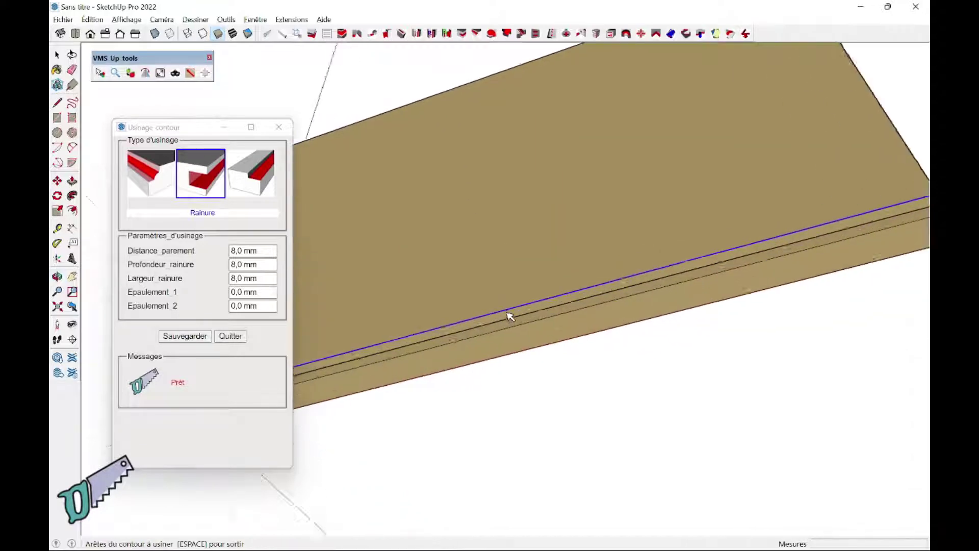
{"action": "mouse_move", "coordinate": [510, 316]}
{"action": "middle_mouse_down"}
{"action": "mouse_move", "coordinate": [464, 256]}
{"action": "mouse_move", "coordinate": [472, 254]}
{"action": "middle_mouse_up"}
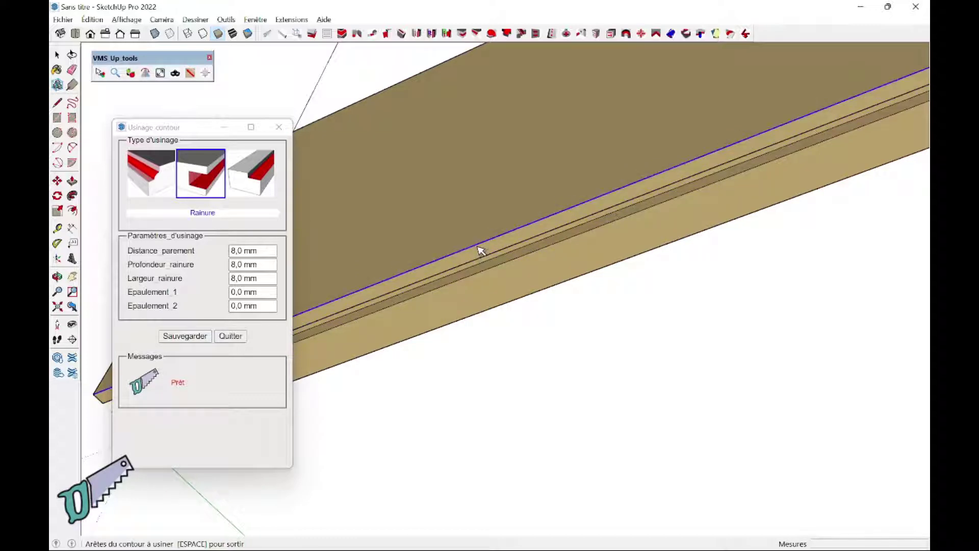
{"action": "left_click", "coordinate": [480, 250]}
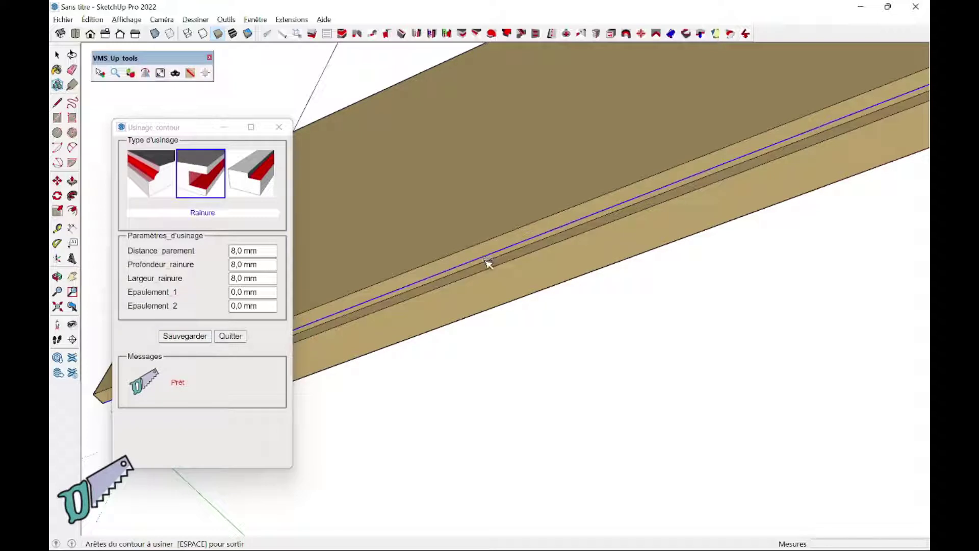
{"action": "left_click", "coordinate": [487, 262]}
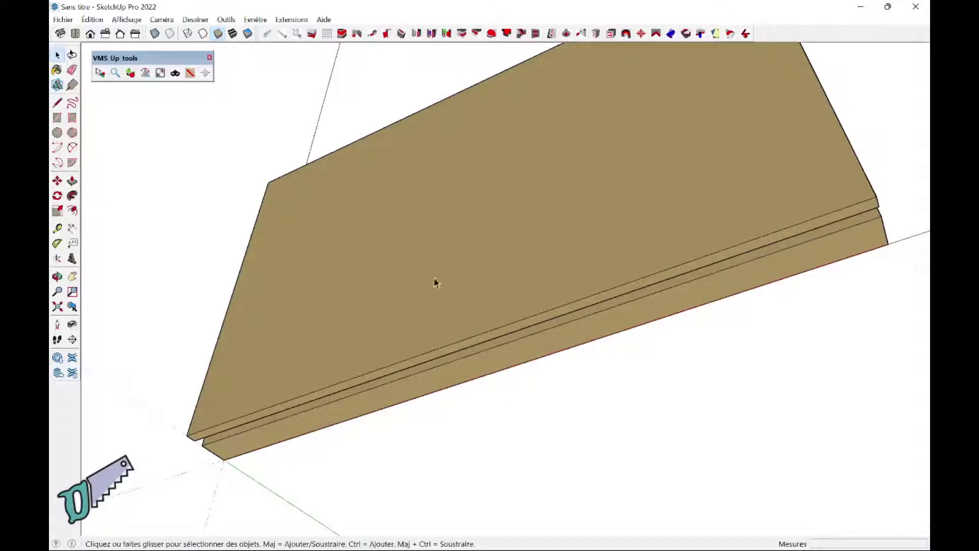
Step: Enter the board group, select its top face, and orbit along the groove
{"action": "double_click", "coordinate": [434, 277]}
{"action": "double_click", "coordinate": [434, 279]}
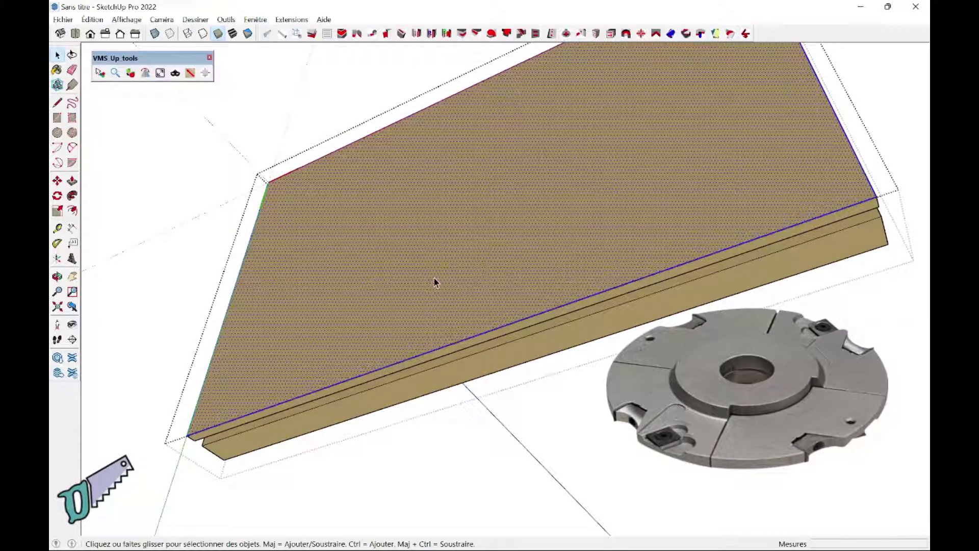
{"action": "middle_click_drag", "start_coordinate": [433, 277], "coordinate": [427, 234]}
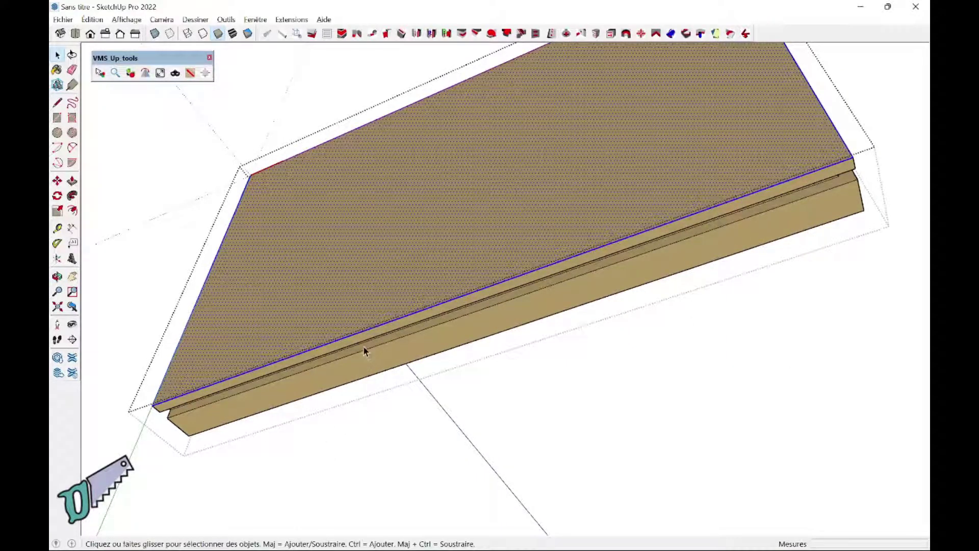
{"action": "mouse_move", "coordinate": [805, 313]}
{"action": "middle_mouse_down"}
{"action": "mouse_move", "coordinate": [678, 420]}
{"action": "mouse_move", "coordinate": [660, 459]}
{"action": "mouse_move", "coordinate": [790, 370]}
{"action": "middle_mouse_up"}
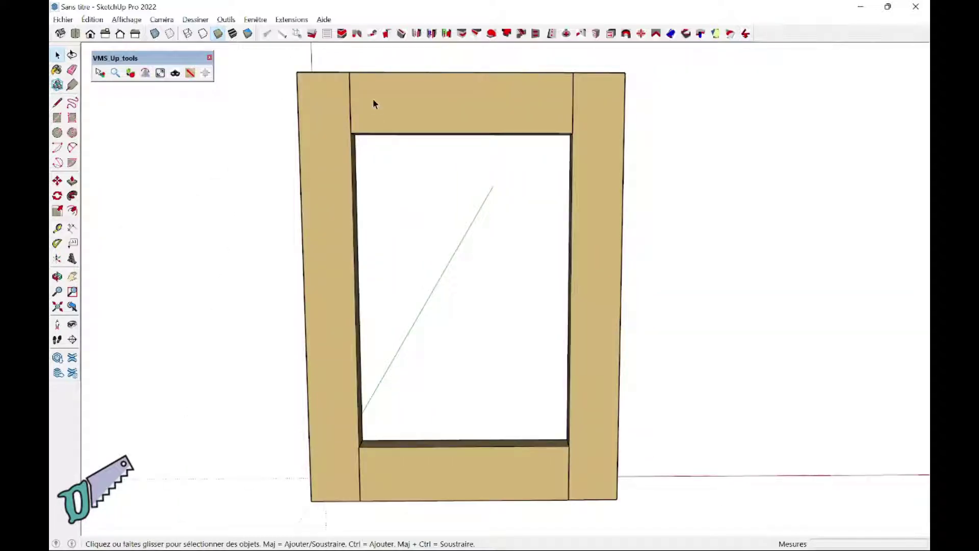
Step: Machine the R10.0mm Moulure round-over along all four outer frame edges
{"action": "left_click", "coordinate": [342, 33]}
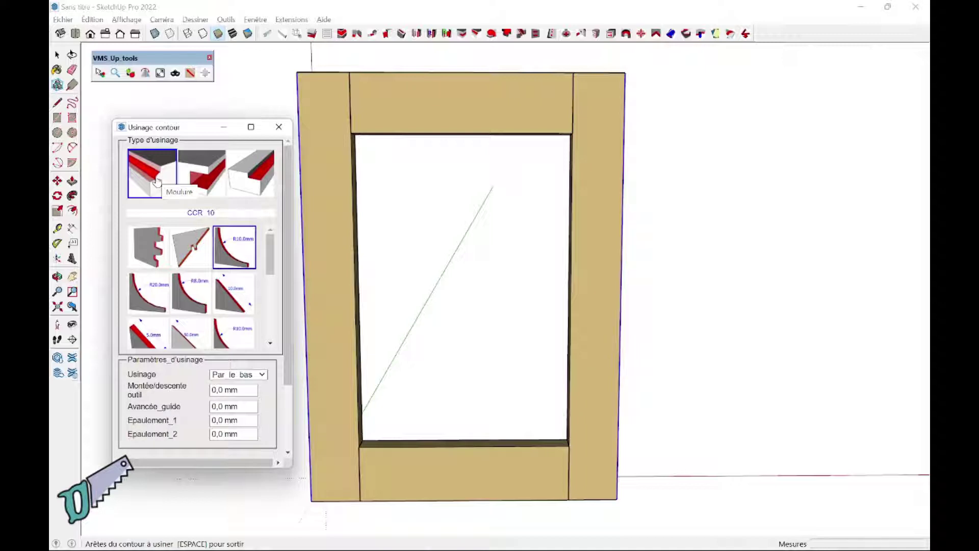
{"action": "left_click", "coordinate": [243, 253]}
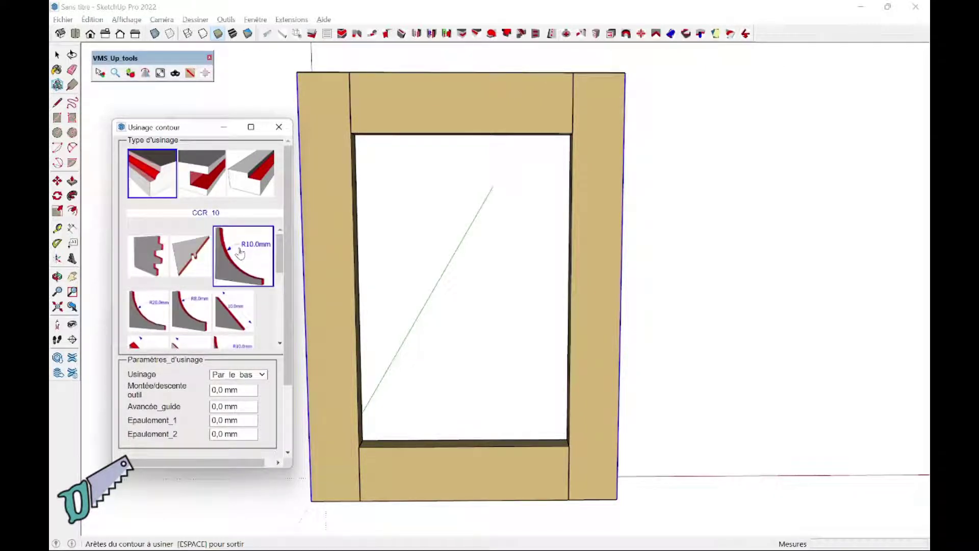
{"action": "left_click", "coordinate": [455, 500]}
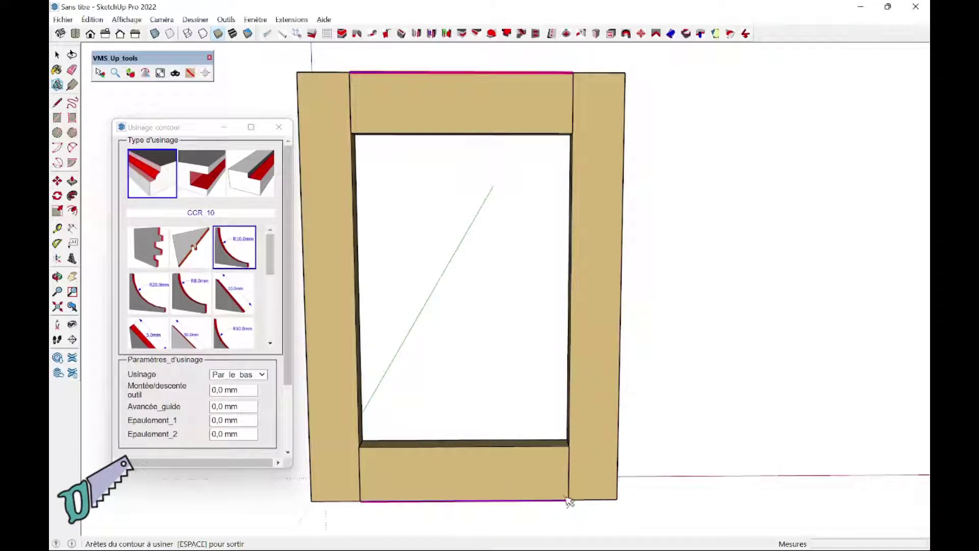
{"action": "left_click", "coordinate": [603, 499]}
{"action": "left_click", "coordinate": [609, 415]}
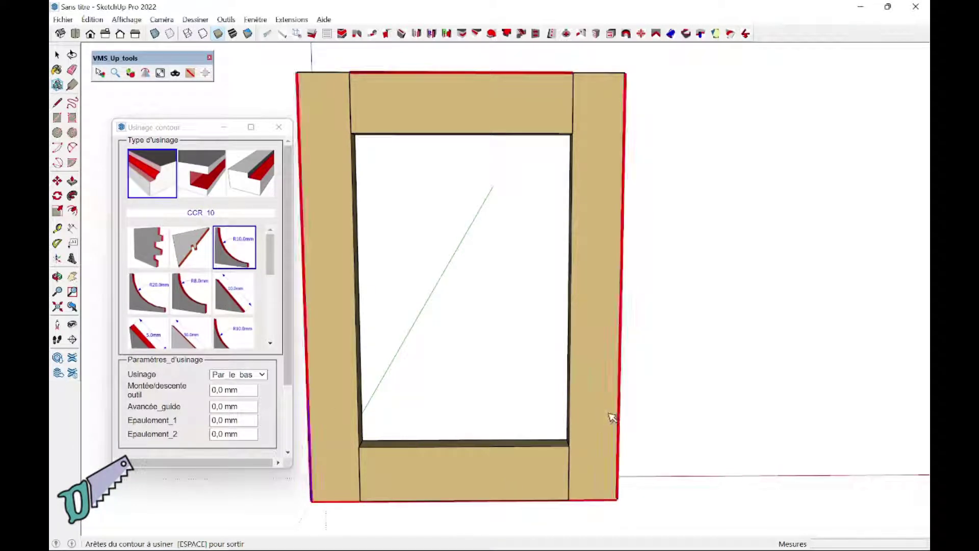
{"action": "left_click", "coordinate": [616, 85]}
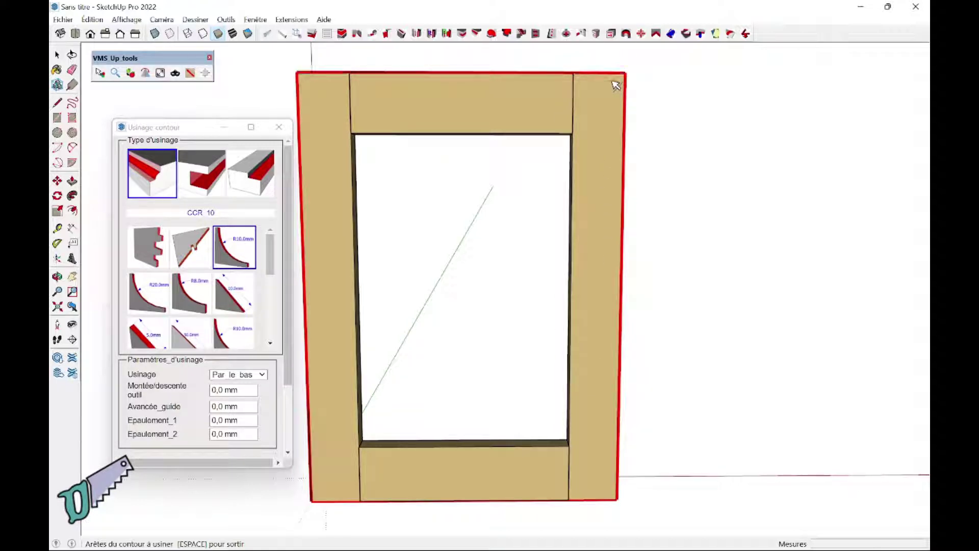
{"action": "right_click", "coordinate": [616, 85]}
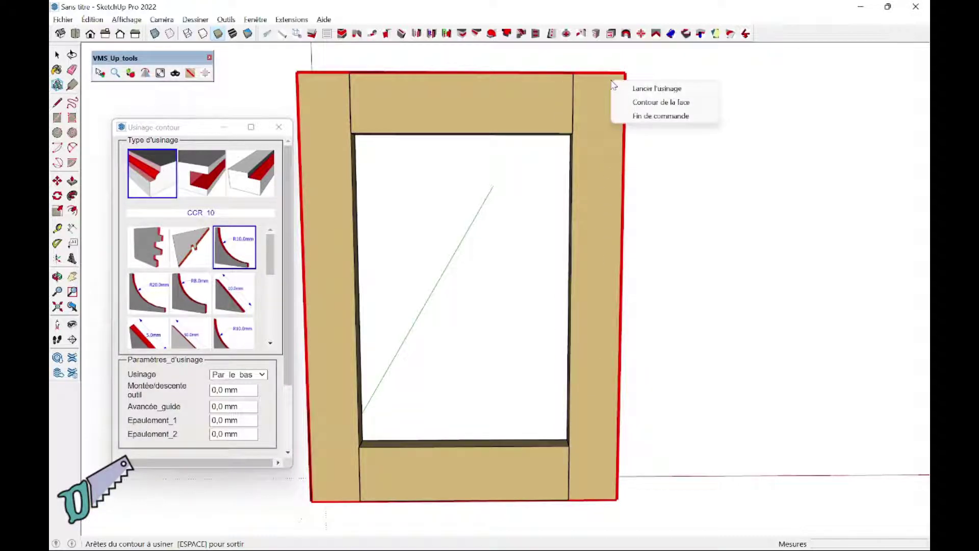
{"action": "left_click", "coordinate": [641, 88]}
{"action": "mouse_move", "coordinate": [638, 105]}
{"action": "middle_mouse_down"}
{"action": "mouse_move", "coordinate": [636, 145]}
{"action": "mouse_move", "coordinate": [732, 183]}
{"action": "mouse_move", "coordinate": [739, 177]}
{"action": "mouse_move", "coordinate": [733, 149]}
{"action": "mouse_move", "coordinate": [544, 149]}
{"action": "middle_mouse_up"}
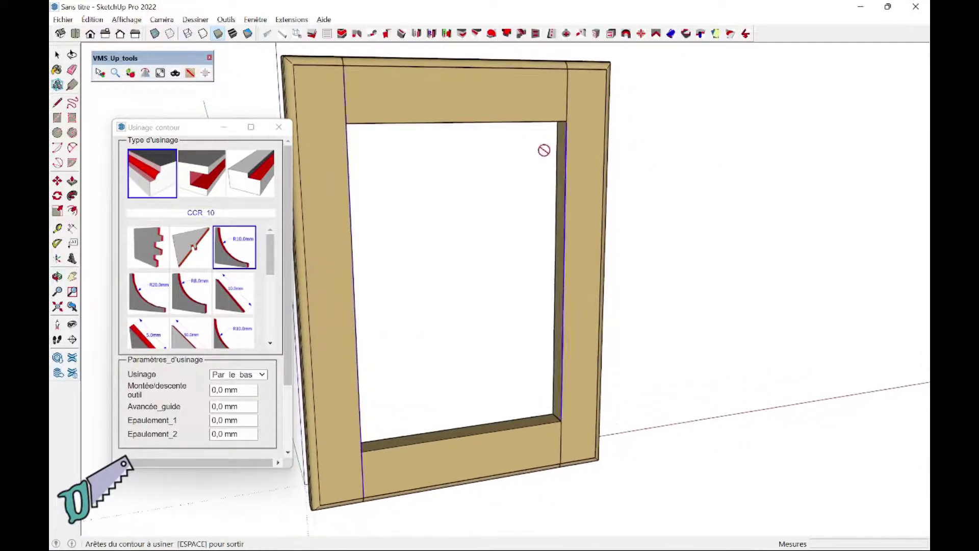
Step: Set the Rainure groove's face distance, depth and width to 10 mm
{"action": "left_click", "coordinate": [214, 188]}
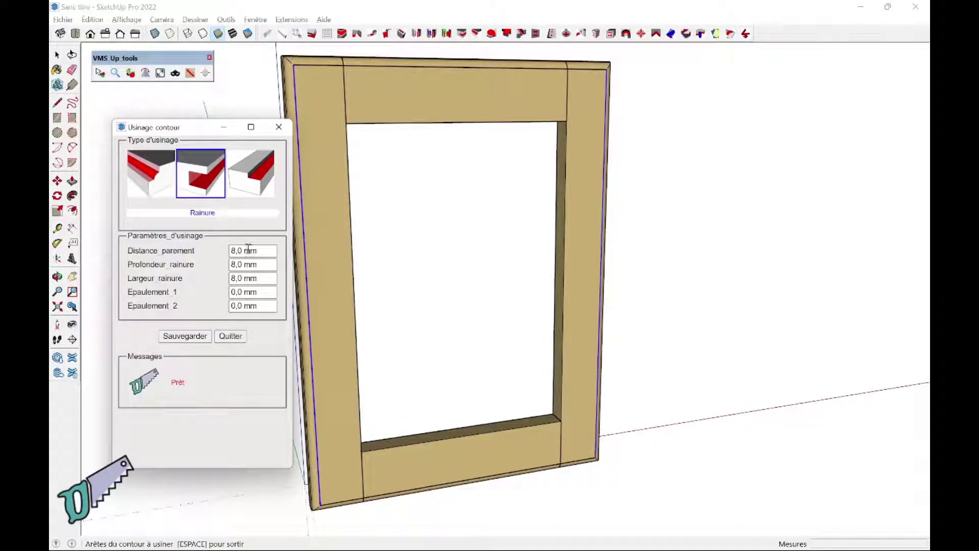
{"action": "left_click_drag", "start_coordinate": [266, 251], "coordinate": [228, 250]}
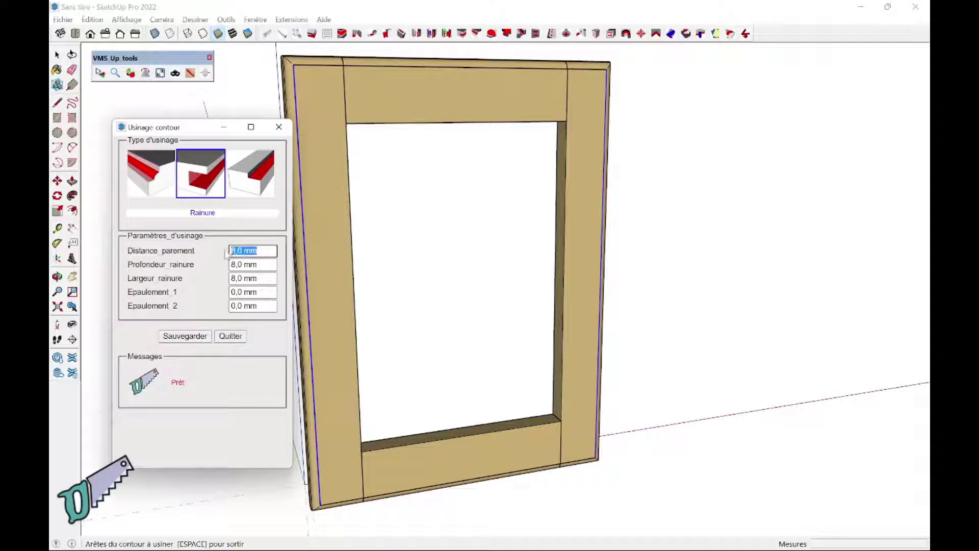
{"action": "type", "text": "10"}
{"action": "key", "text": "Tab"}
{"action": "type", "text": "10"}
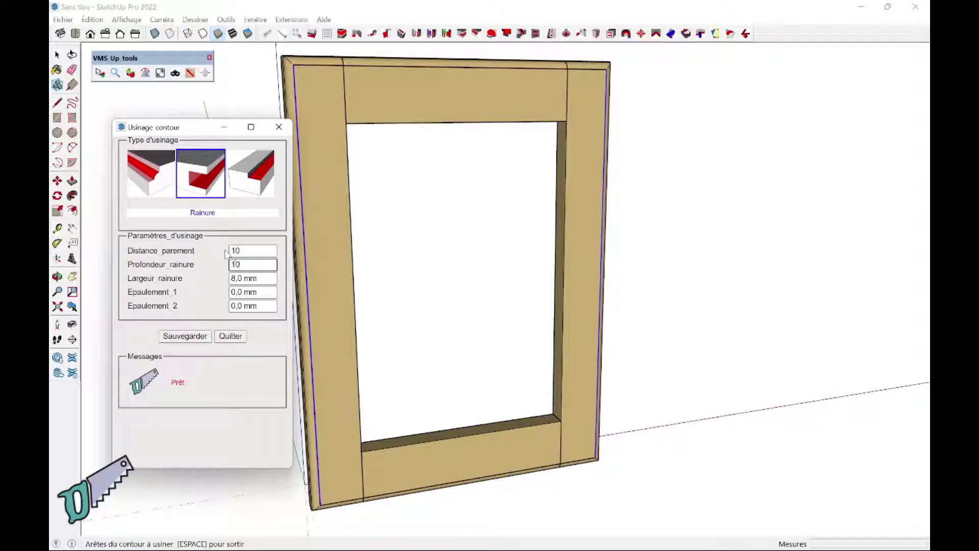
{"action": "key", "text": "Tab"}
{"action": "type", "text": "10"}
{"action": "key", "text": "Tab"}
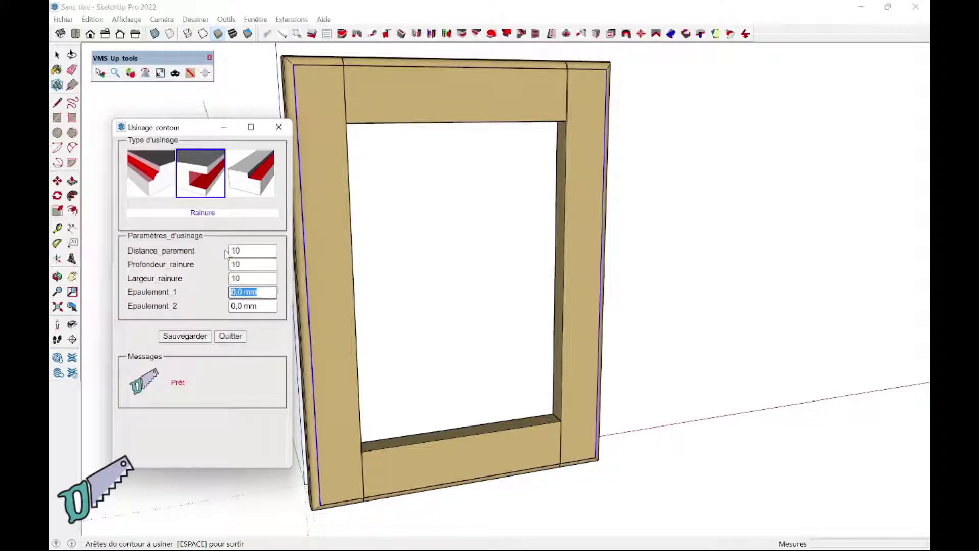
Step: Cut the groove around the frame's inner opening edges and close the machining window
{"action": "left_click", "coordinate": [445, 461]}
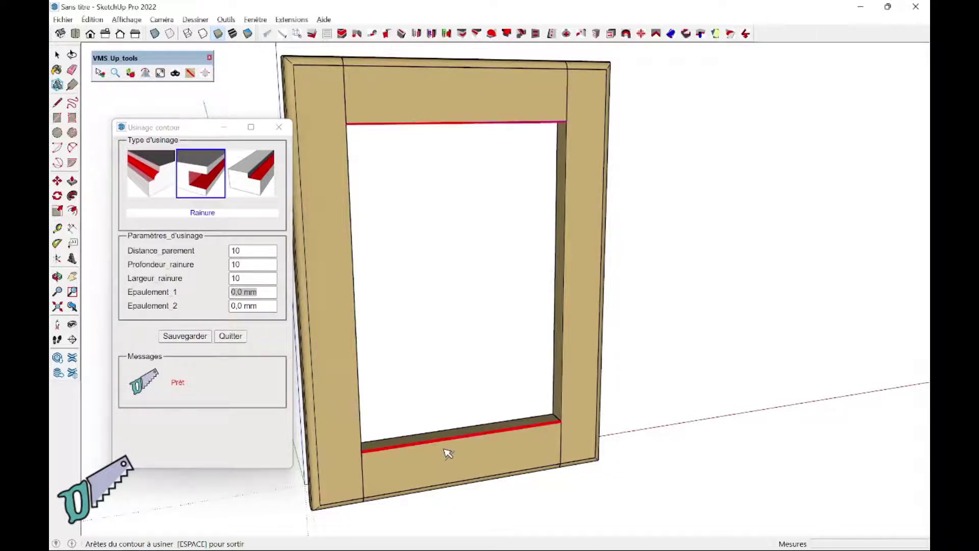
{"action": "left_click", "coordinate": [573, 354]}
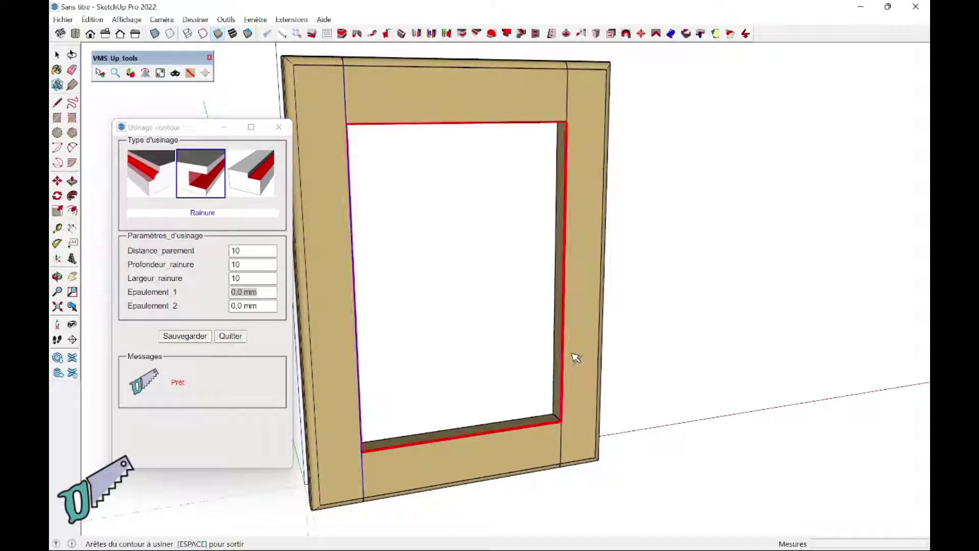
{"action": "right_click", "coordinate": [575, 357]}
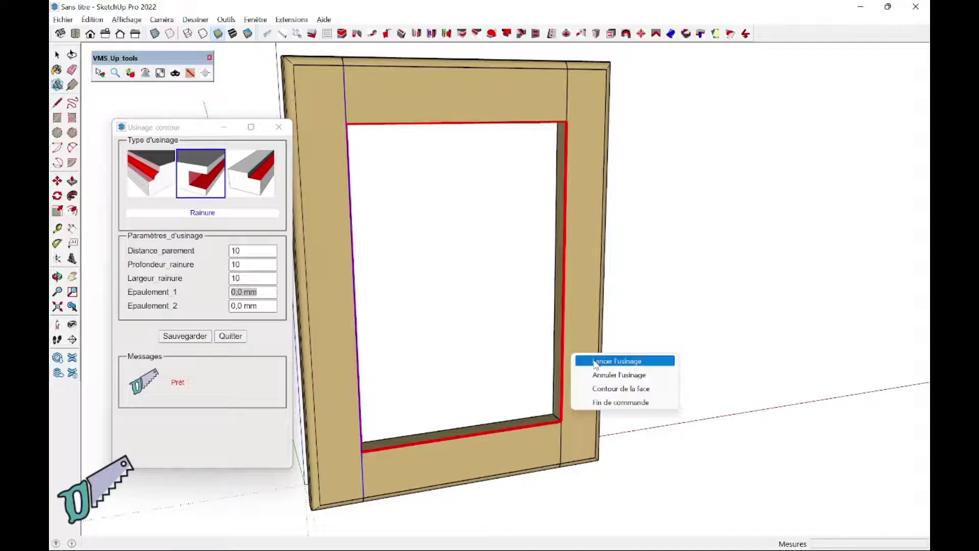
{"action": "left_click", "coordinate": [596, 361]}
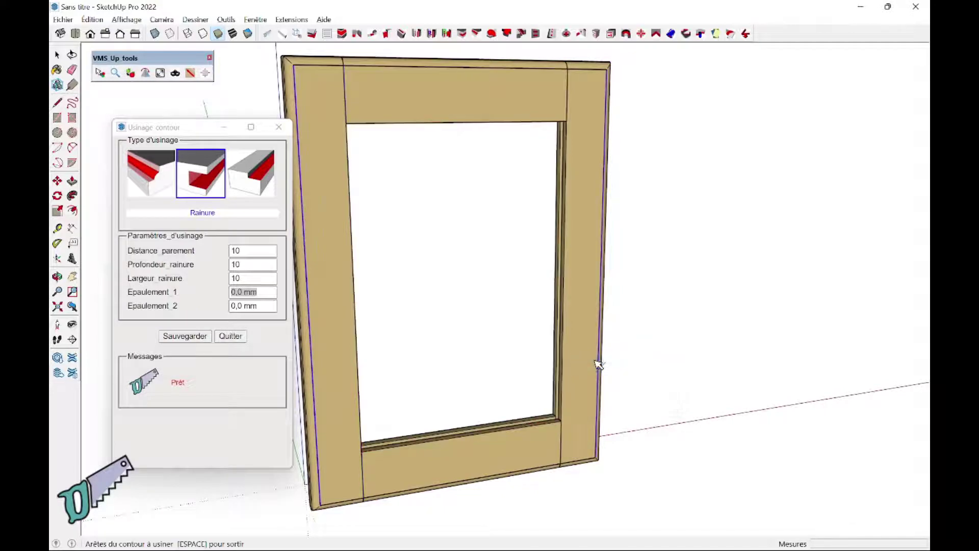
{"action": "left_click", "coordinate": [230, 336]}
Step: Move the right stile to the right, apart from the frame
{"action": "left_click", "coordinate": [582, 414]}
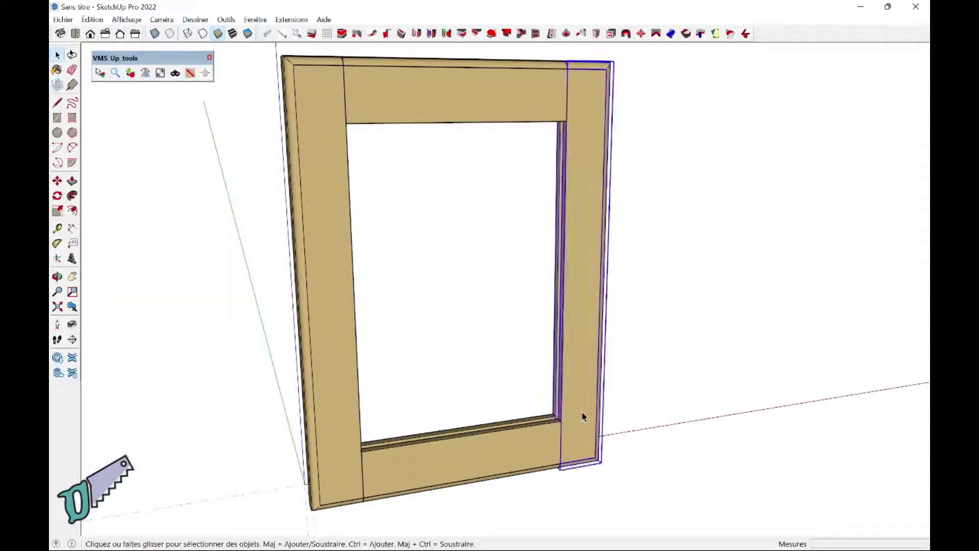
{"action": "key", "text": "m"}
{"action": "left_click_drag", "start_coordinate": [582, 414], "coordinate": [624, 406]}
{"action": "left_click", "coordinate": [624, 406]}
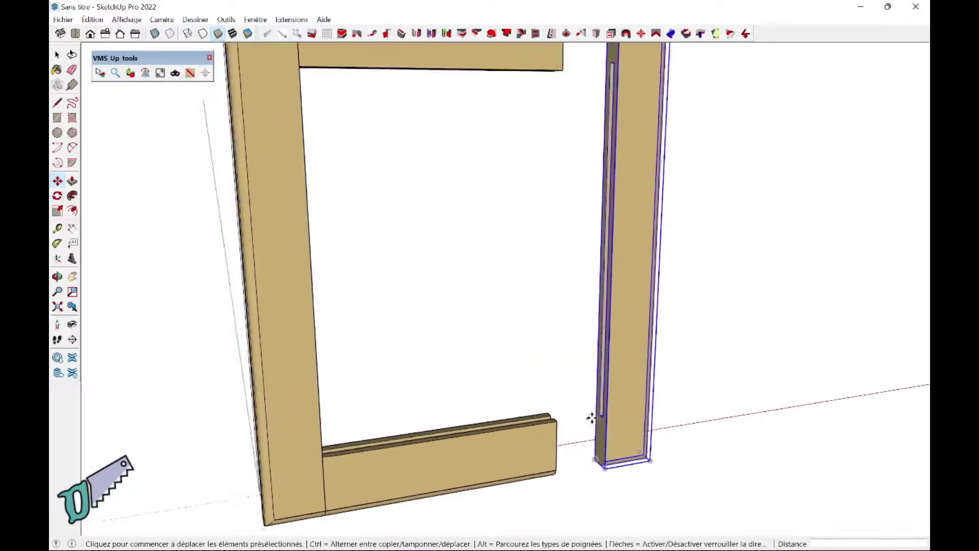
Step: Orbit around the frame pieces to inspect the grooves and edge profiles
{"action": "mouse_move", "coordinate": [590, 415]}
{"action": "middle_mouse_down"}
{"action": "mouse_move", "coordinate": [647, 331]}
{"action": "mouse_move", "coordinate": [630, 339]}
{"action": "middle_mouse_up"}
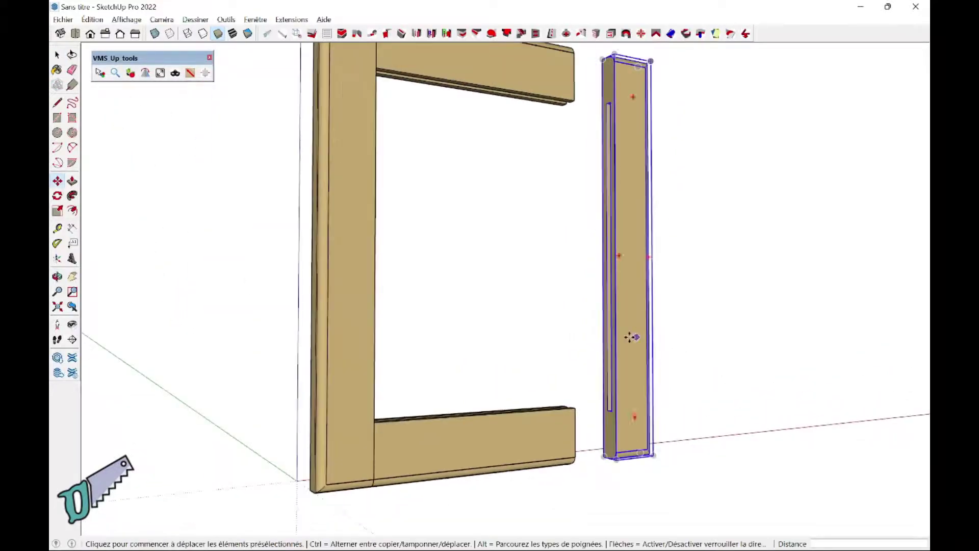
{"action": "mouse_move", "coordinate": [575, 328]}
{"action": "middle_mouse_down"}
{"action": "mouse_move", "coordinate": [574, 353]}
{"action": "mouse_move", "coordinate": [507, 335]}
{"action": "mouse_move", "coordinate": [497, 291]}
{"action": "middle_mouse_up"}
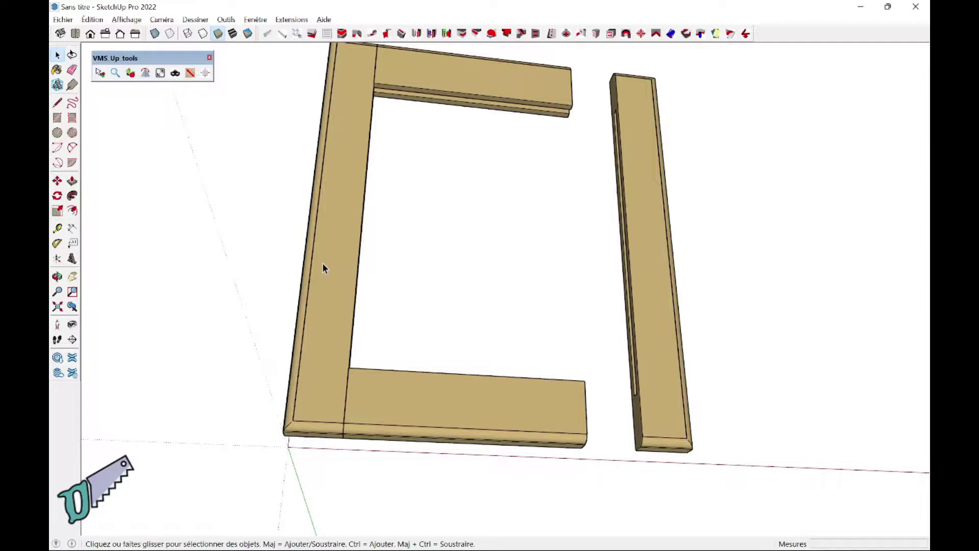
{"action": "middle_click_drag", "start_coordinate": [323, 263], "coordinate": [316, 217]}
{"action": "middle_click_drag", "start_coordinate": [459, 233], "coordinate": [435, 292]}
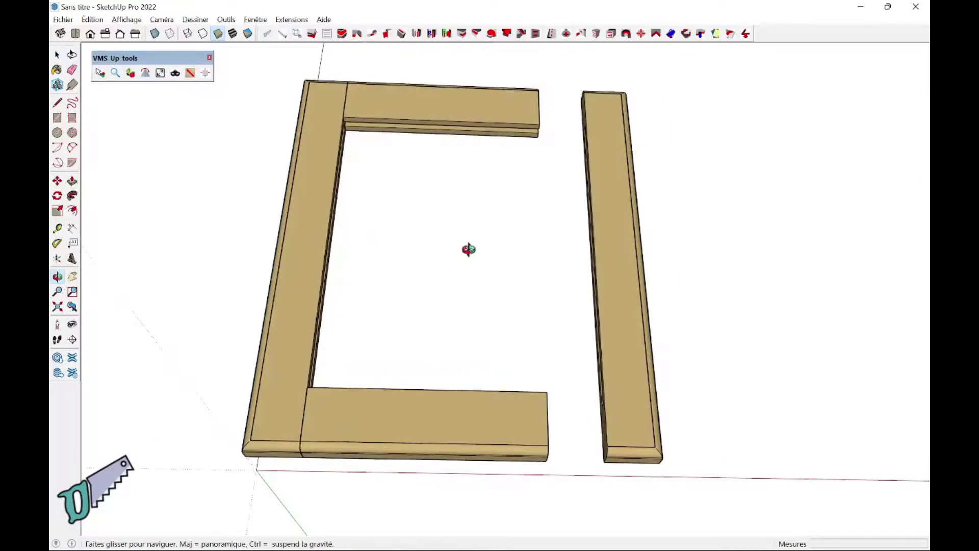
{"action": "left_click_drag", "start_coordinate": [435, 292], "coordinate": [409, 287]}
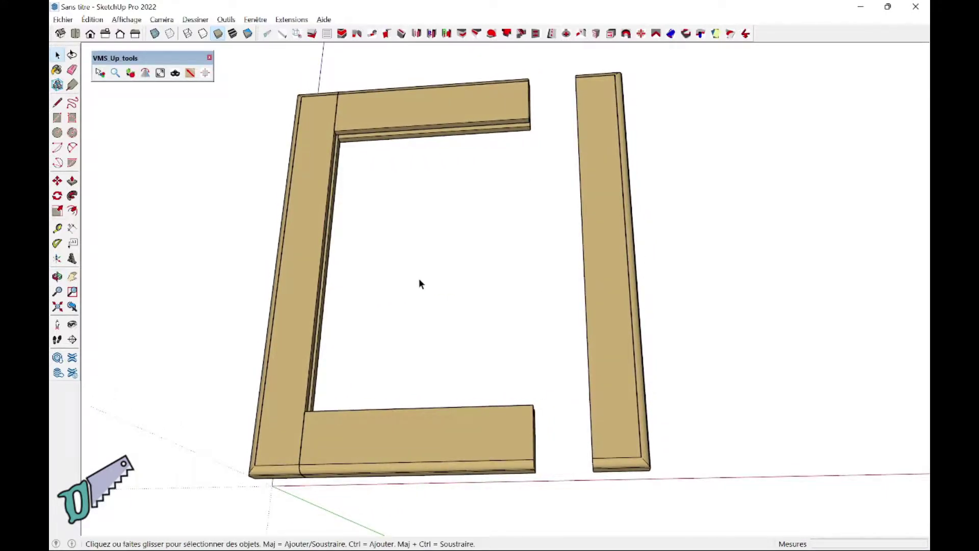
{"action": "mouse_move", "coordinate": [419, 280]}
{"action": "middle_mouse_down"}
{"action": "mouse_move", "coordinate": [441, 268]}
{"action": "mouse_move", "coordinate": [439, 258]}
{"action": "middle_mouse_up"}
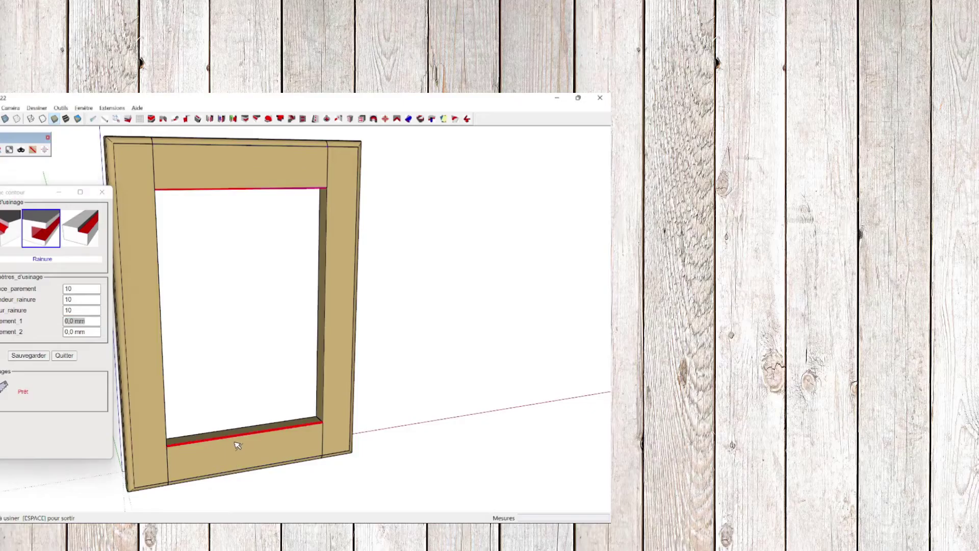
Step: Cut the inner-opening groove on the selected edges, then move the right stile aside
{"action": "right_click", "coordinate": [334, 372]}
{"action": "left_click", "coordinate": [351, 375]}
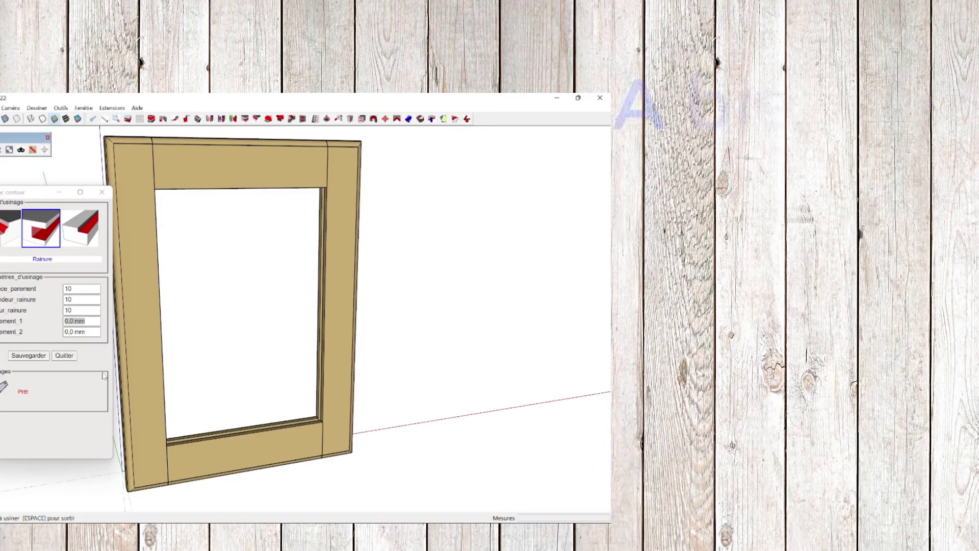
{"action": "key", "text": "space"}
{"action": "left_click", "coordinate": [341, 418]}
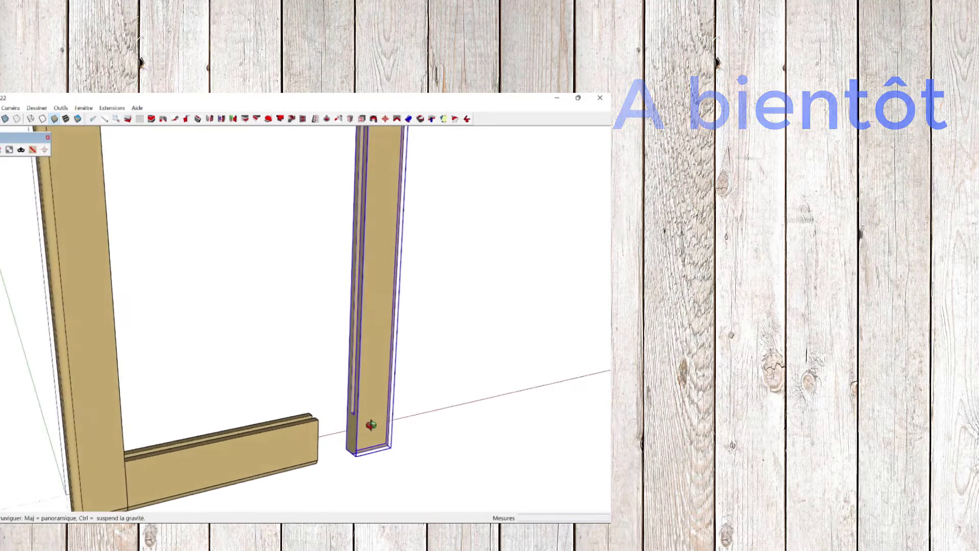
{"action": "mouse_move", "coordinate": [341, 419]}
{"action": "middle_mouse_down"}
{"action": "mouse_move", "coordinate": [334, 359]}
{"action": "mouse_move", "coordinate": [267, 357]}
{"action": "middle_mouse_up"}
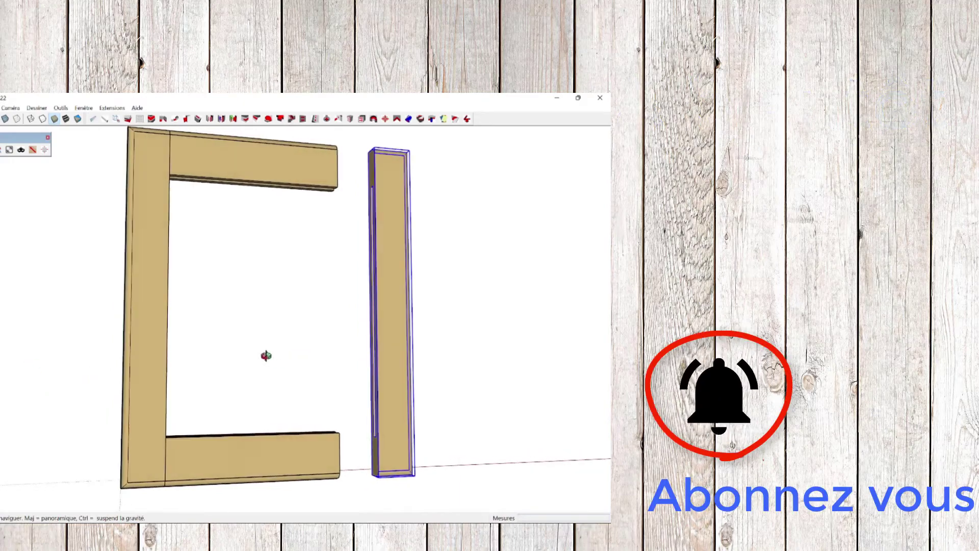